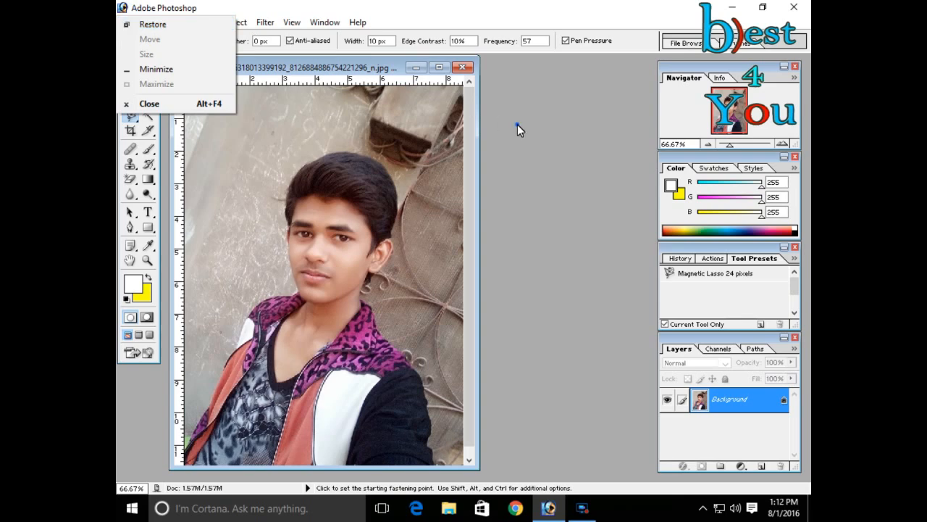
click(127, 22)
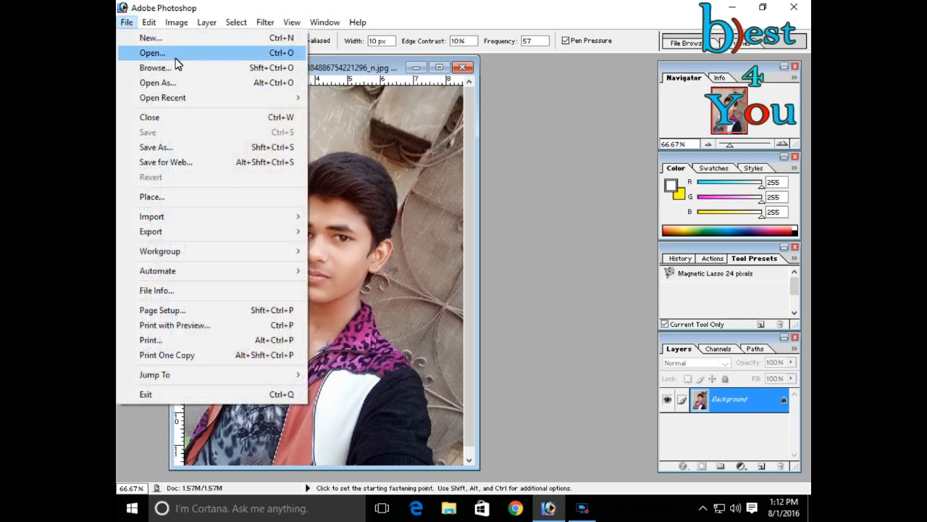
click(175, 56)
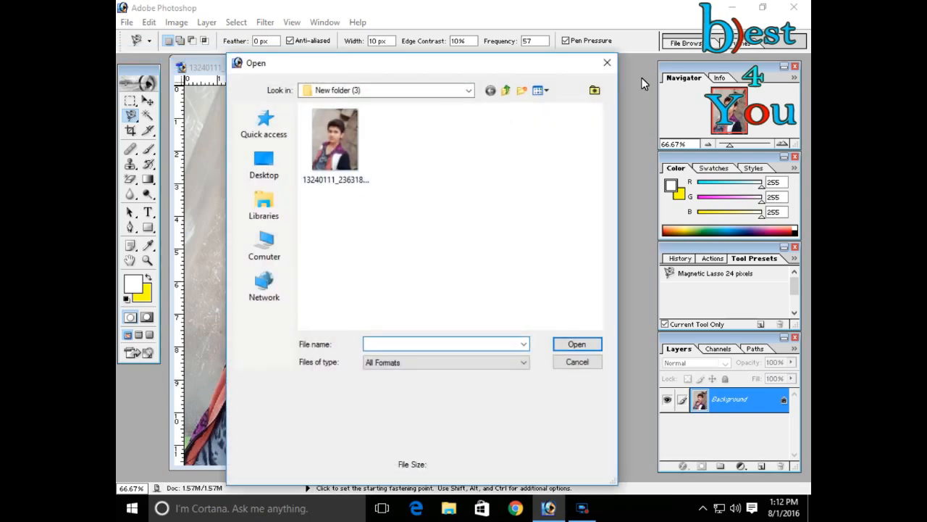
click(607, 62)
- Draw a freehand selection around the hair, face and neck with the Lasso Tool
drag(360, 67, 468, 73)
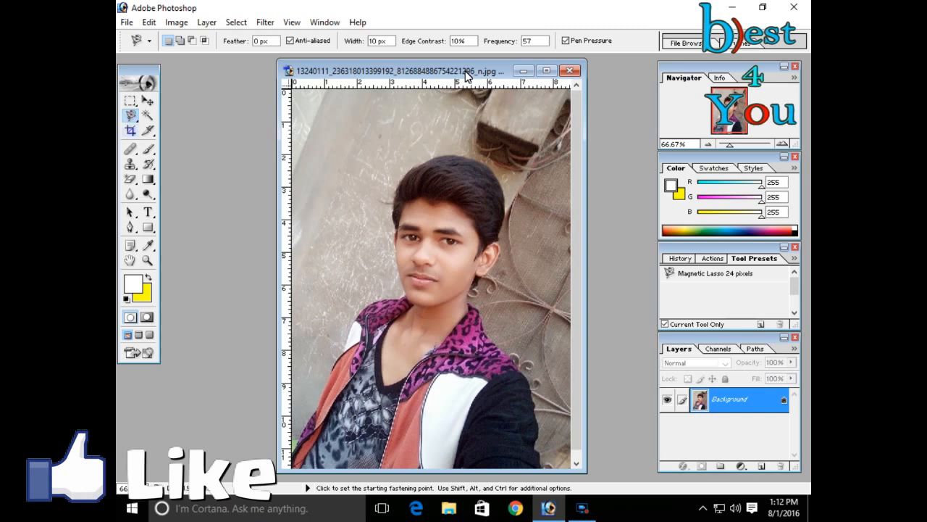
right_click(131, 116)
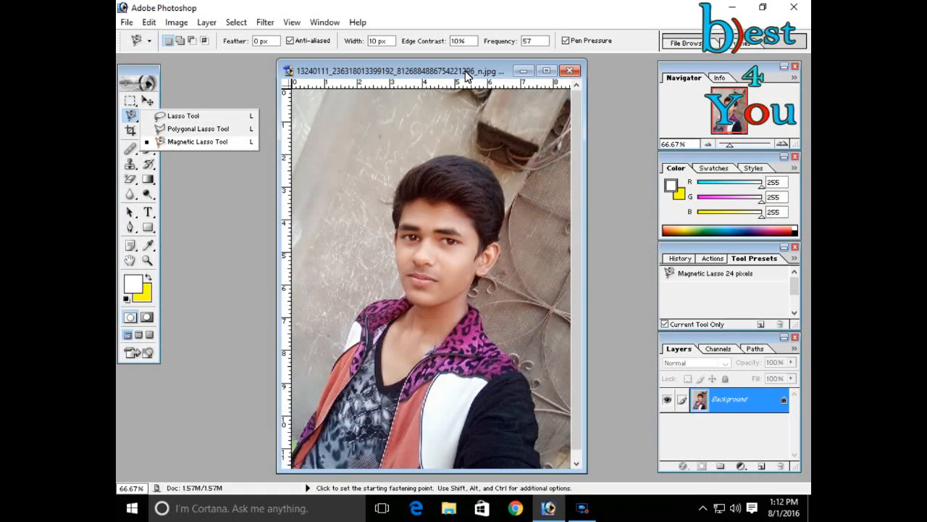
click(468, 77)
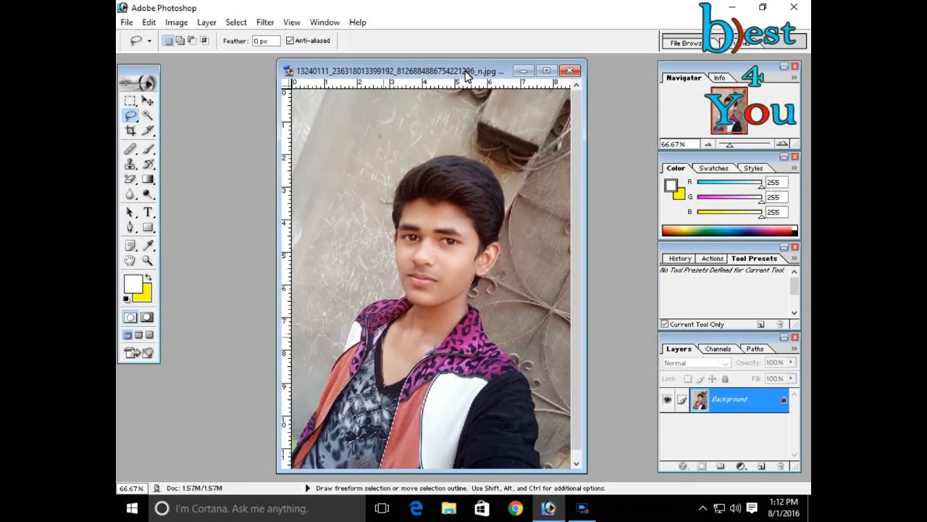
mouse_move(411, 300)
mouse_down()
mouse_move(396, 222)
mouse_move(422, 174)
mouse_move(462, 156)
mouse_move(507, 206)
mouse_move(510, 256)
mouse_move(427, 357)
mouse_move(382, 384)
mouse_move(385, 338)
mouse_move(413, 303)
mouse_up()
- Clear the freehand selection and outline the head and neck with straight segments using the Polygonal Lasso Tool
right_click(132, 116)
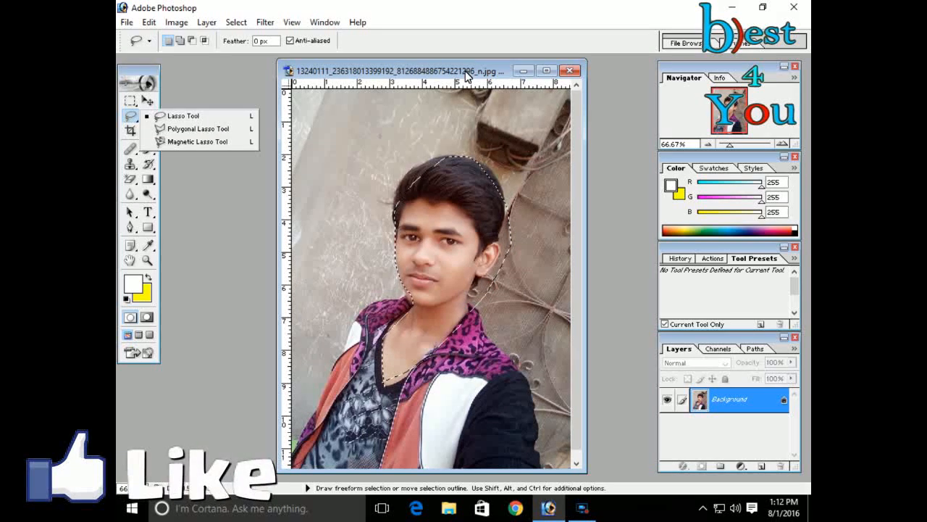
click(198, 129)
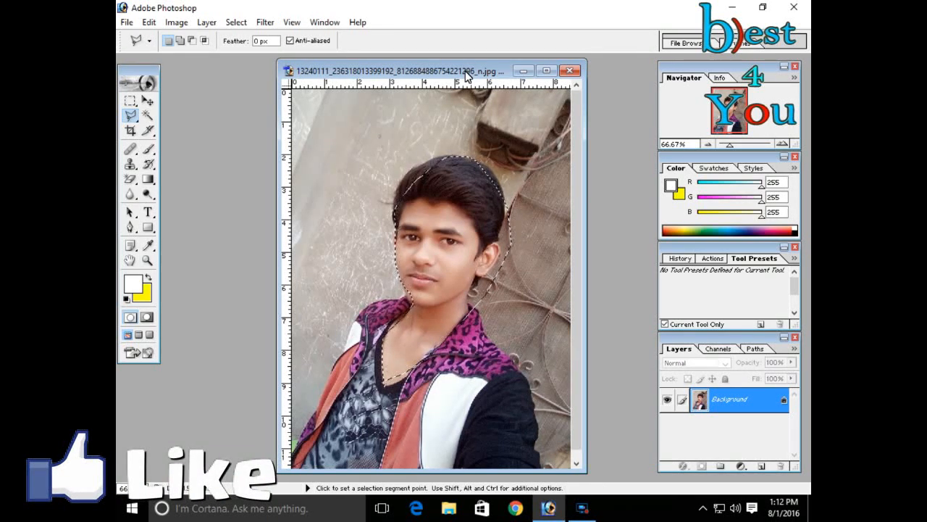
key(ctrl+d)
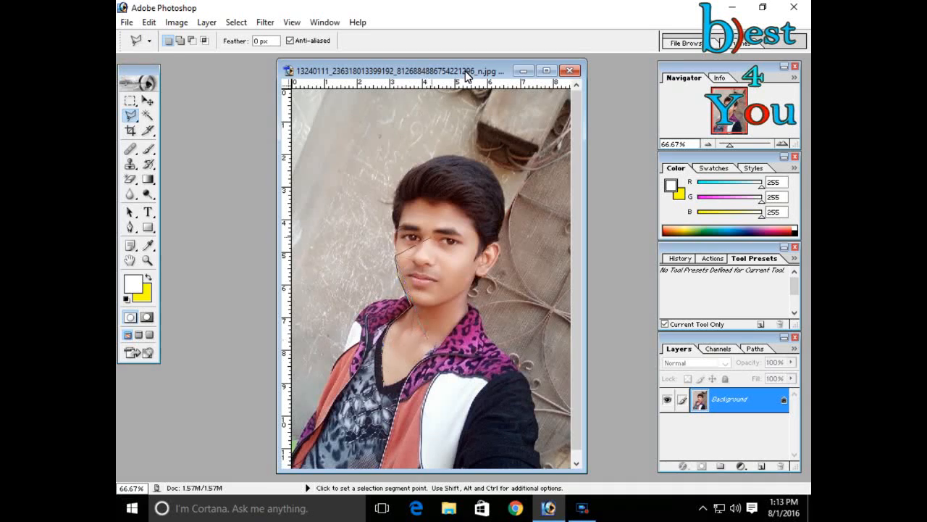
click(382, 198)
click(439, 136)
click(522, 170)
click(520, 254)
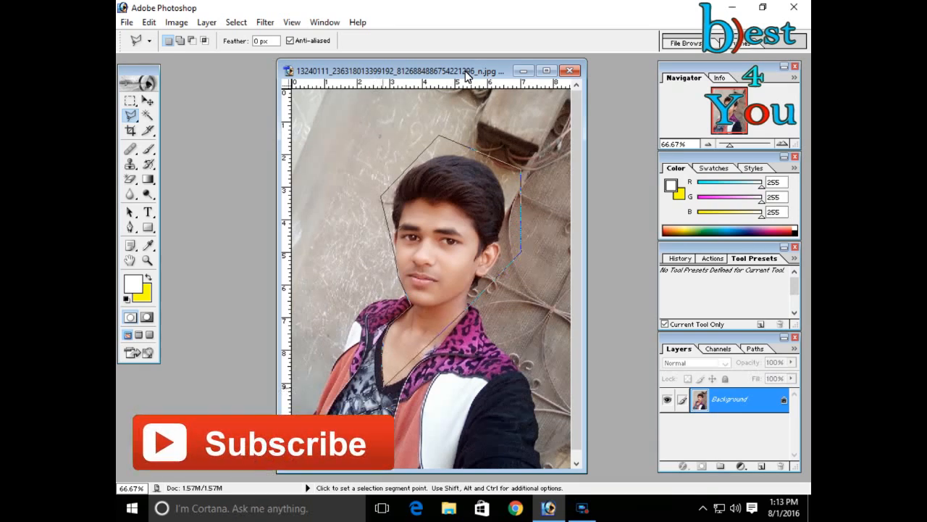
- Replace the polygonal selection with a Magnetic Lasso outline that follows the hair, face and neck
right_click(130, 116)
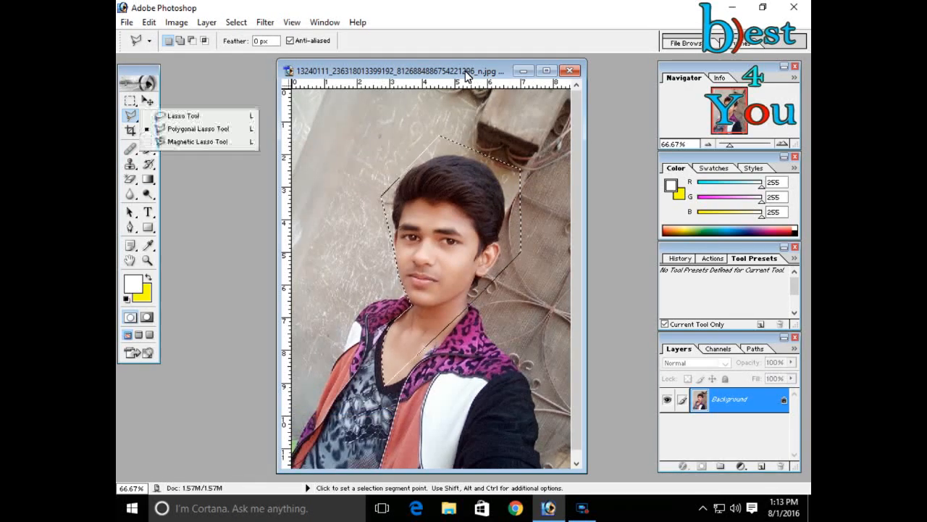
click(197, 141)
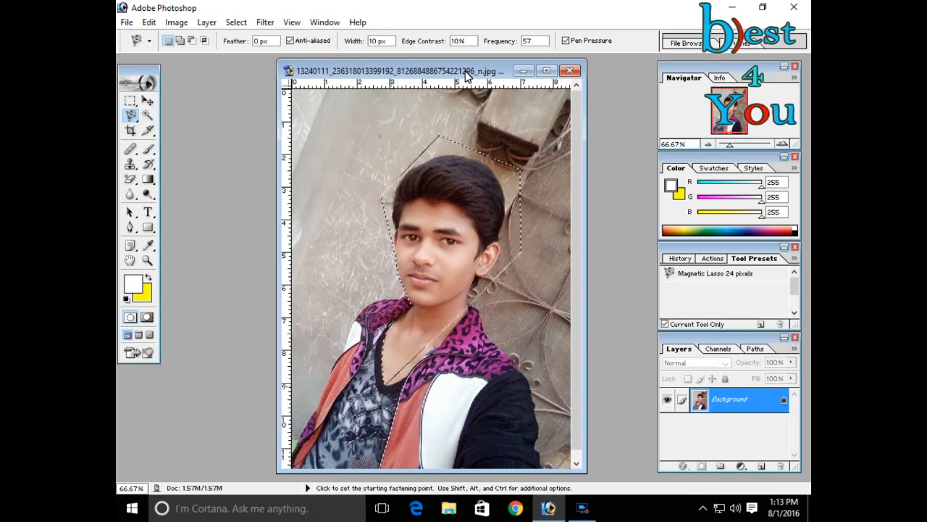
key(ctrl+d)
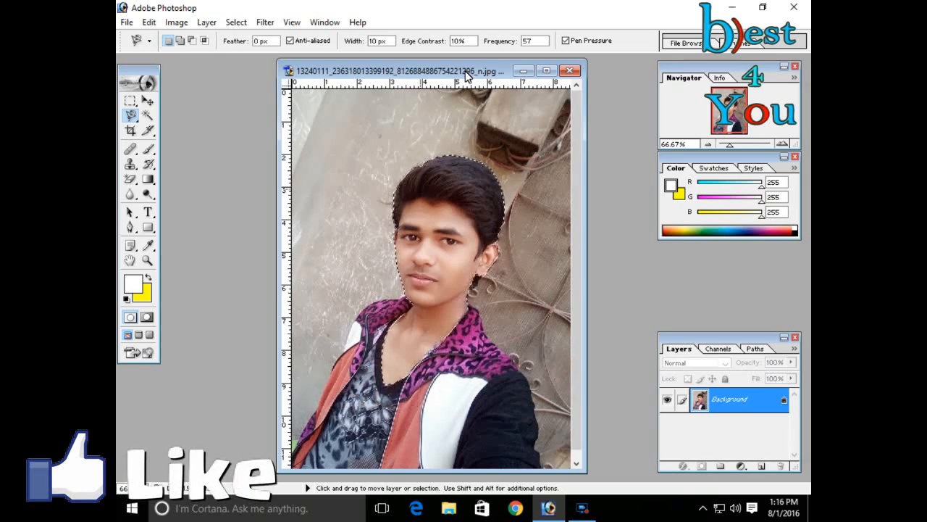
- Start a Curves adjustment on the selection and bend the RGB curve upward to about input 114, output 164
key(ctrl+m)
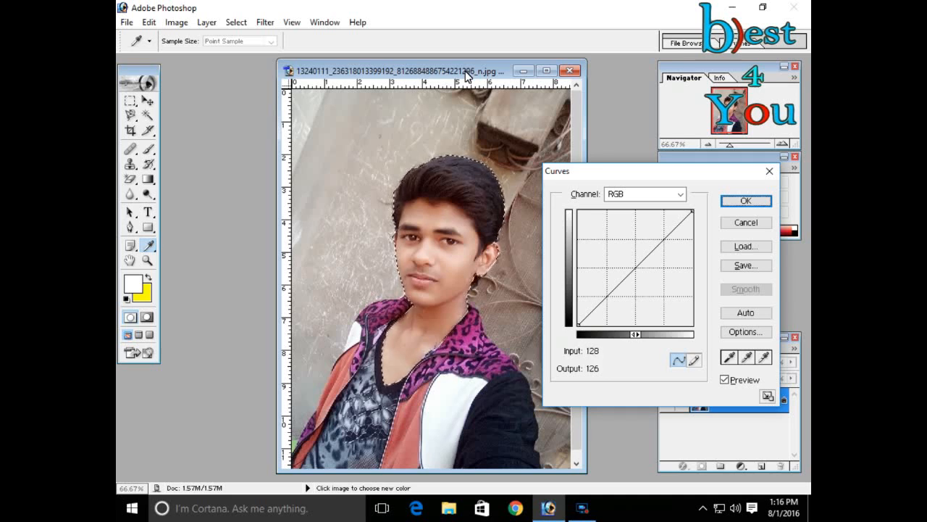
drag(635, 268, 630, 240)
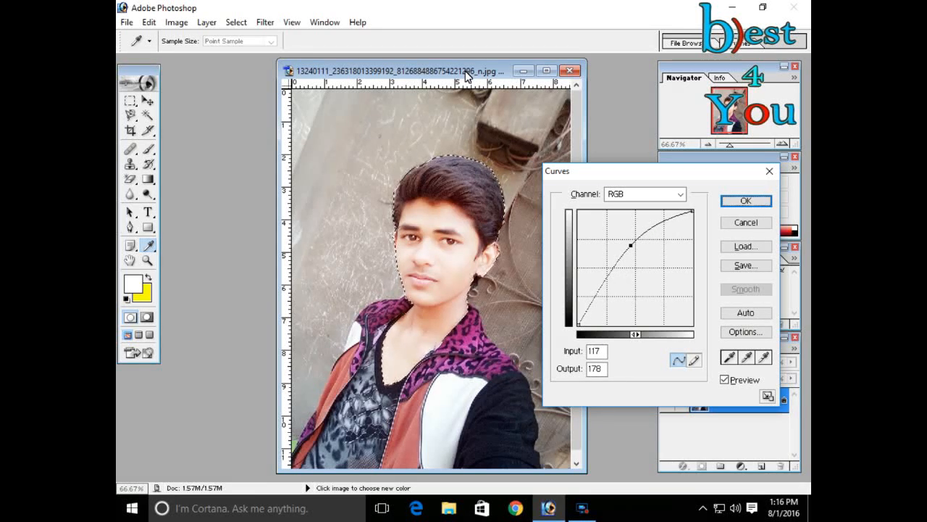
drag(630, 246, 640, 293)
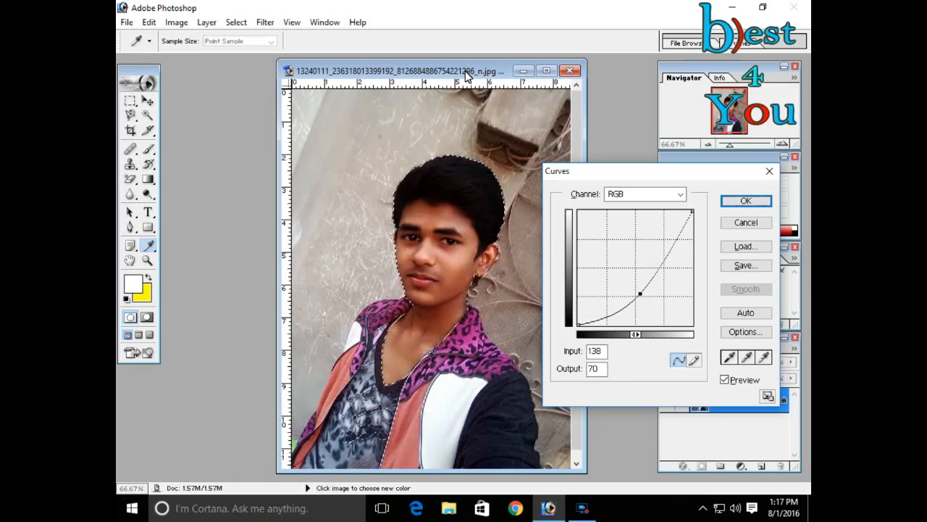
drag(640, 294, 629, 251)
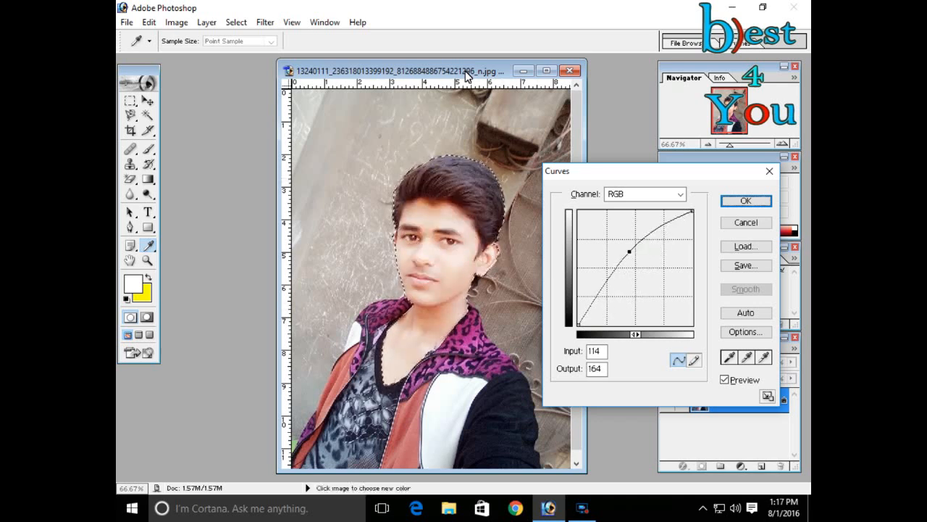
- Set the curve point to input 100 and output 150, and apply the Curves adjustment
key(Tab)
text(11)
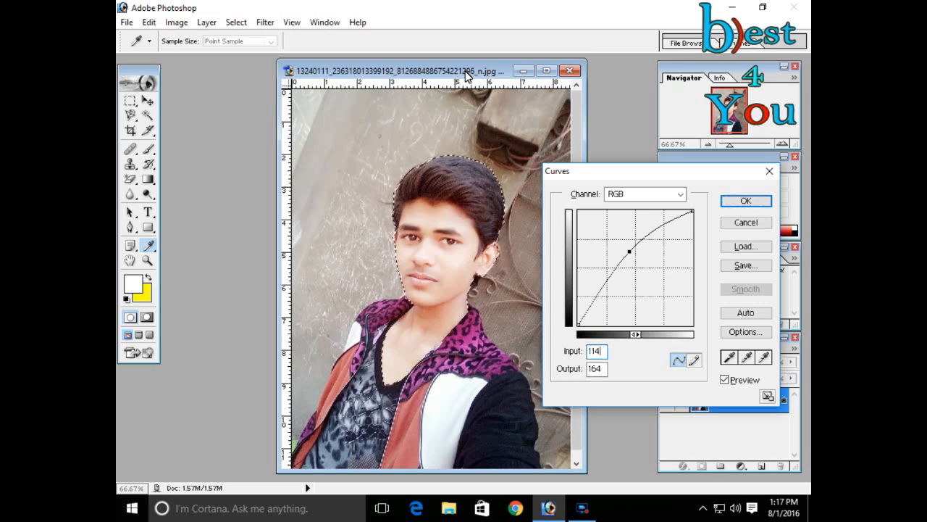
text(00)
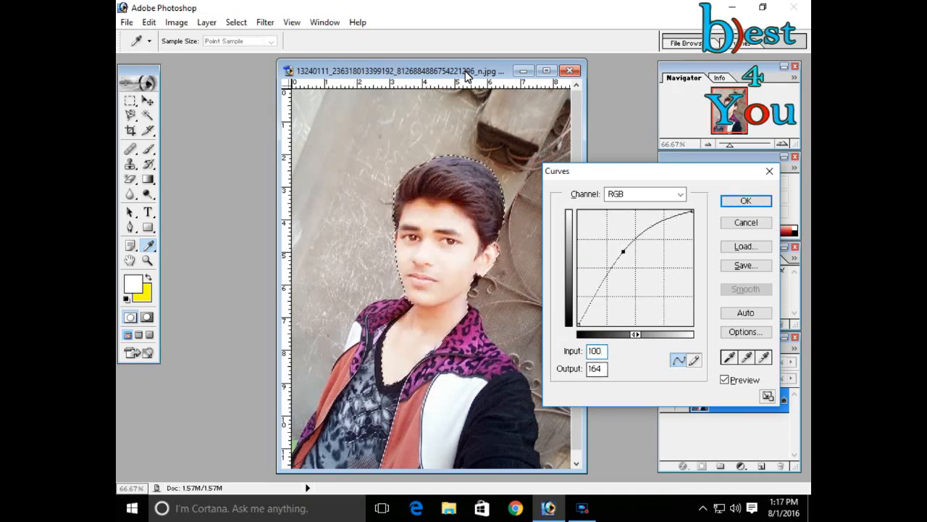
key(BackSpace)
key(BackSpace)
text(500)
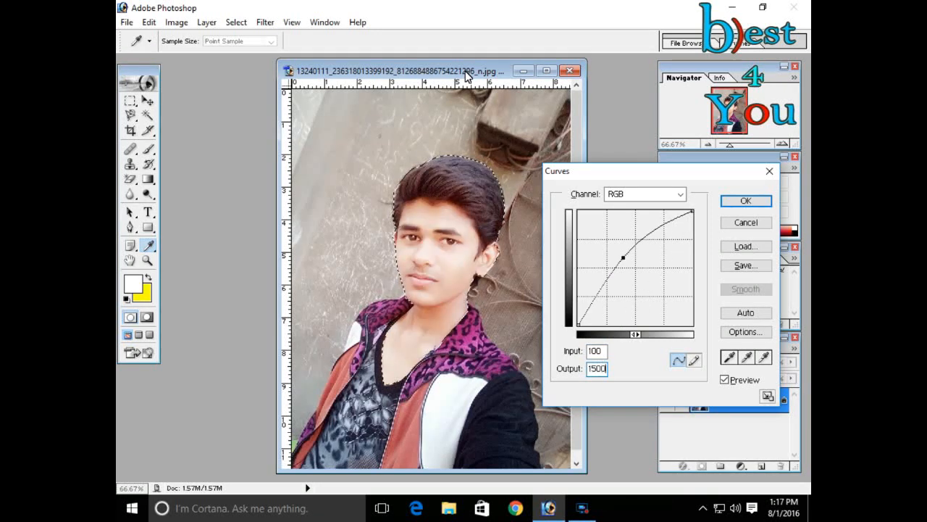
key(BackSpace)
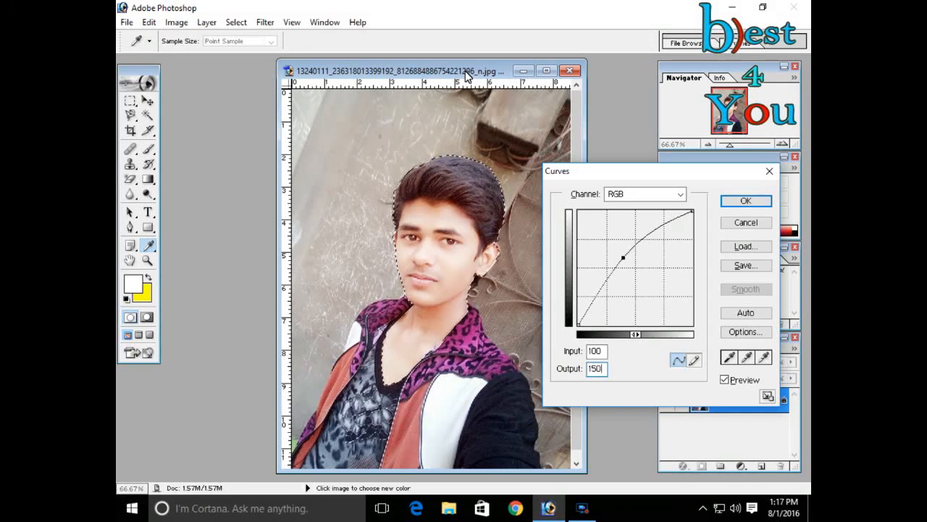
key(Return)
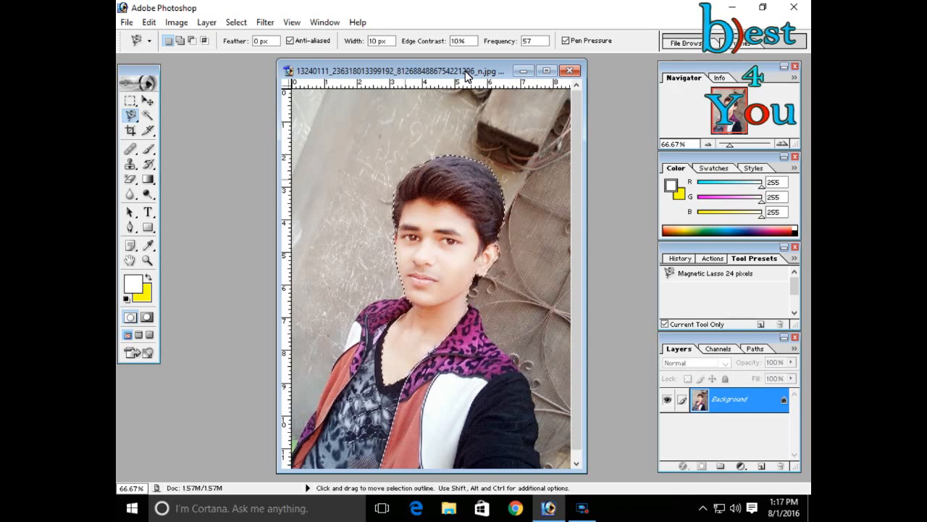
- Save the photo in New folder (3) as a JPEG named "Best 4 YOU" with Medium quality
key(alt)
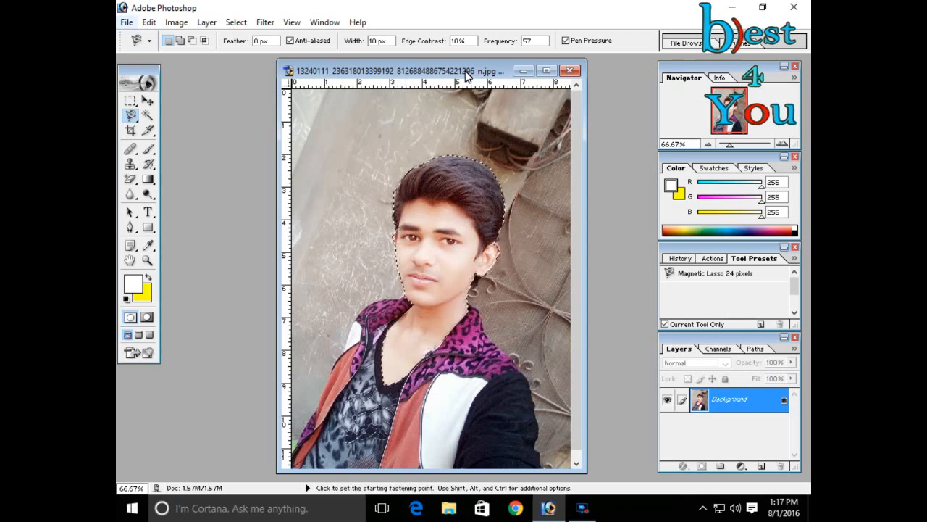
key(alt)
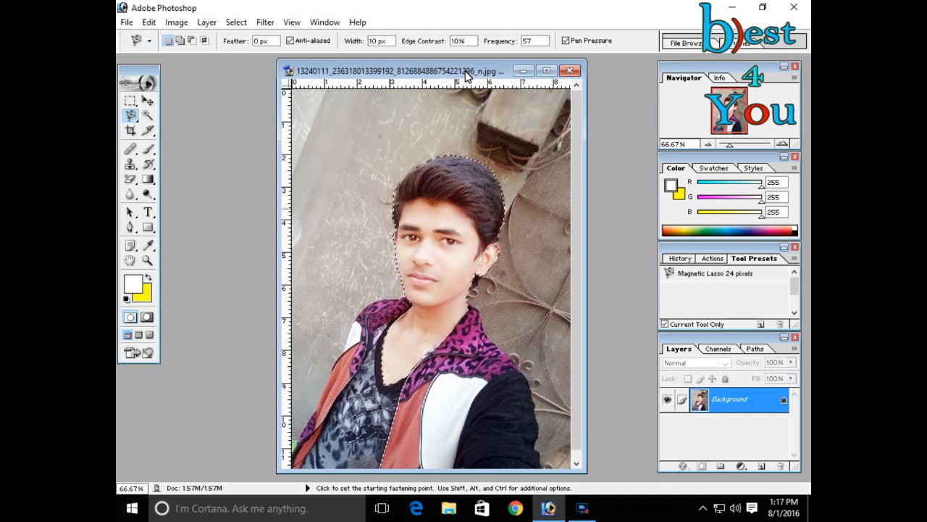
click(127, 22)
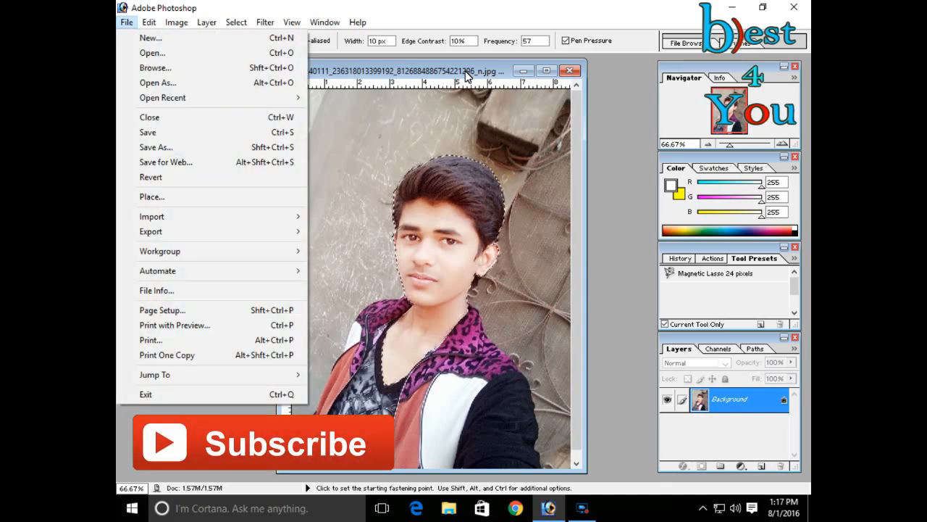
key(Return)
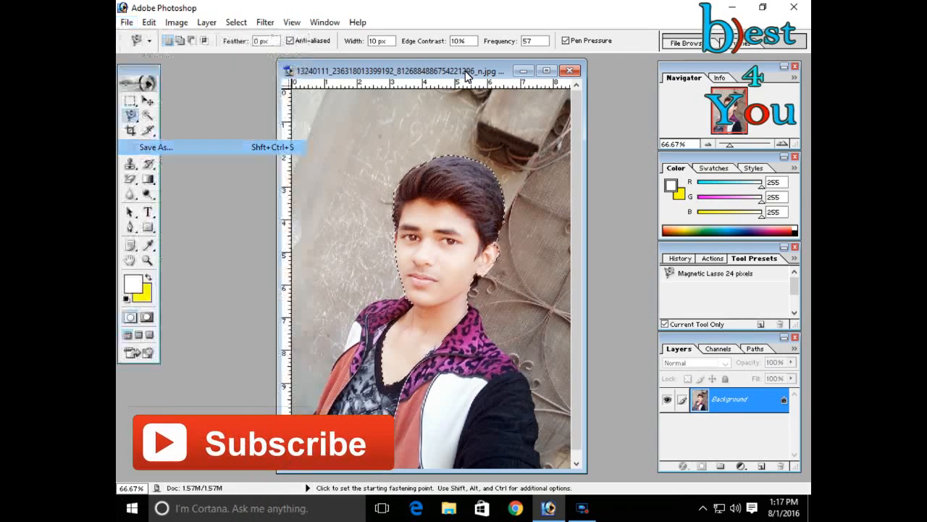
click(449, 322)
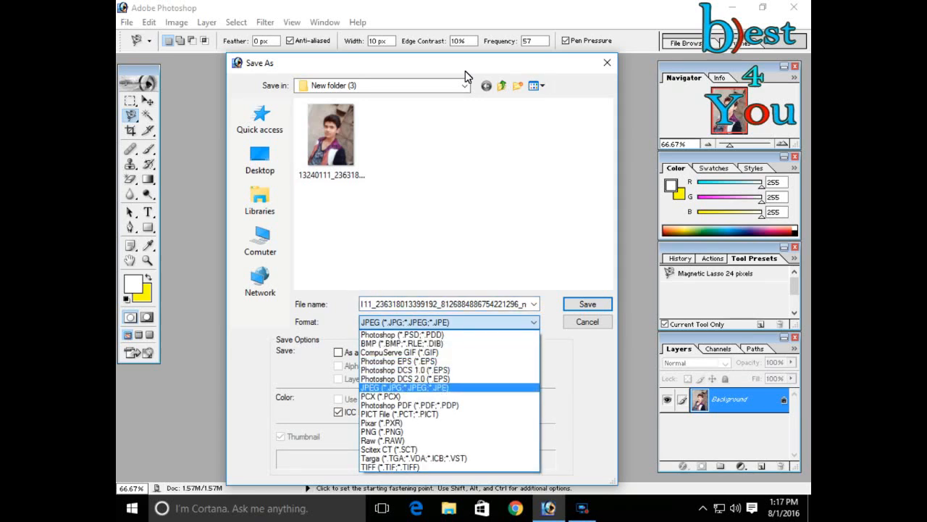
click(450, 387)
key(ctrl+a)
key(BackSpace)
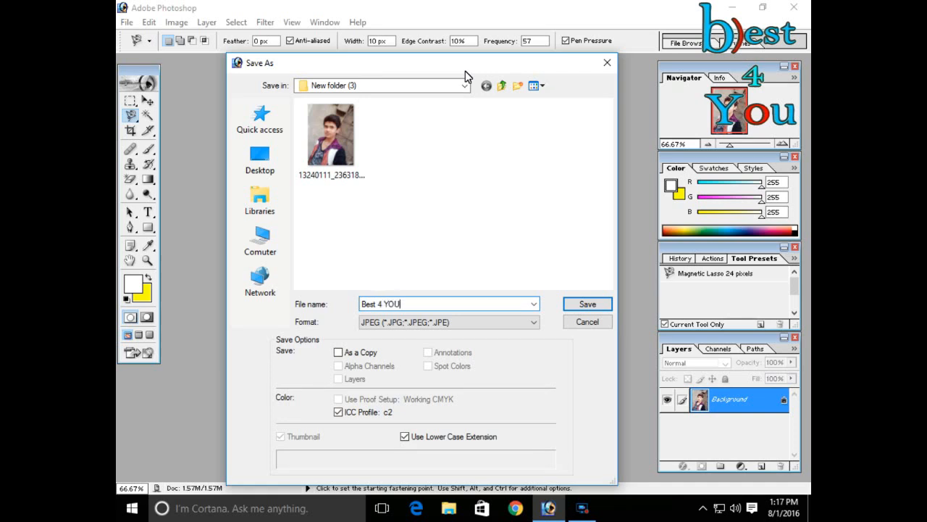
key(Return)
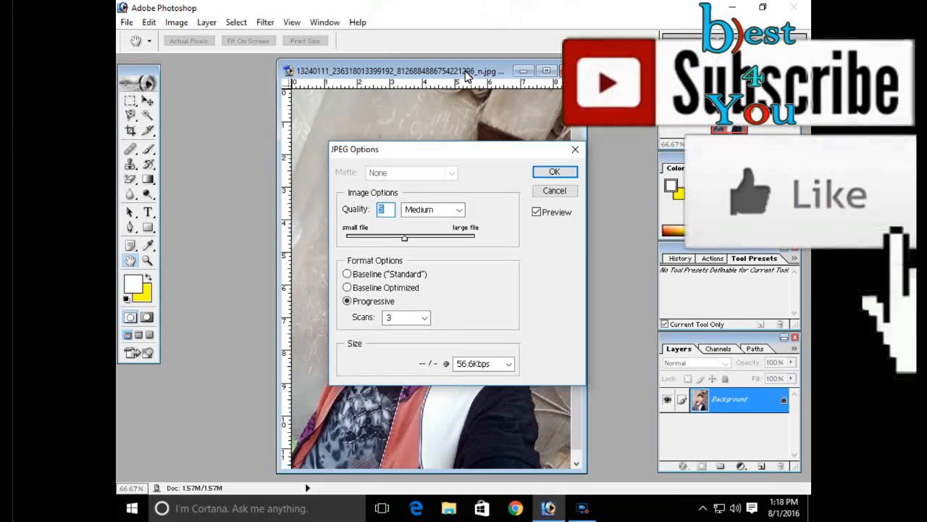
key(Return)
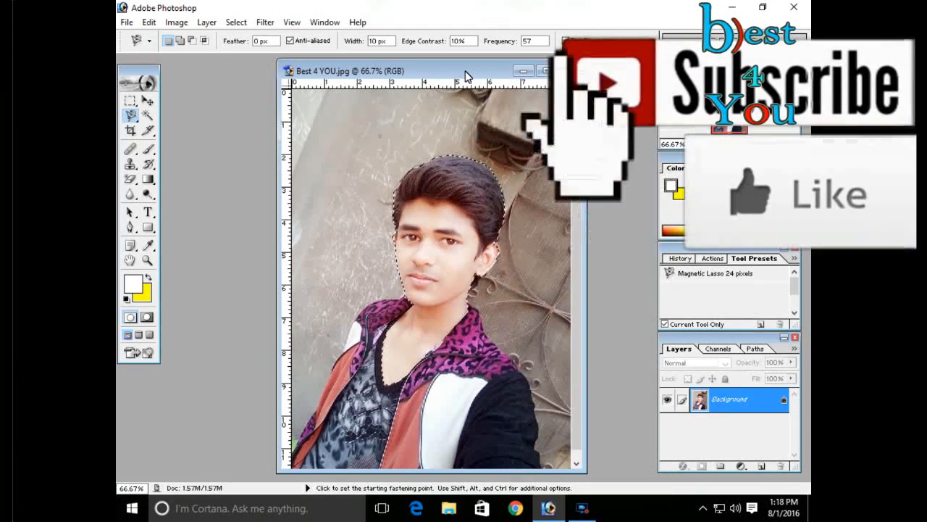
- Switch to the desktop, open New folder (3) and view the original photo in the Photos app
key(Tab)
key(super+d)
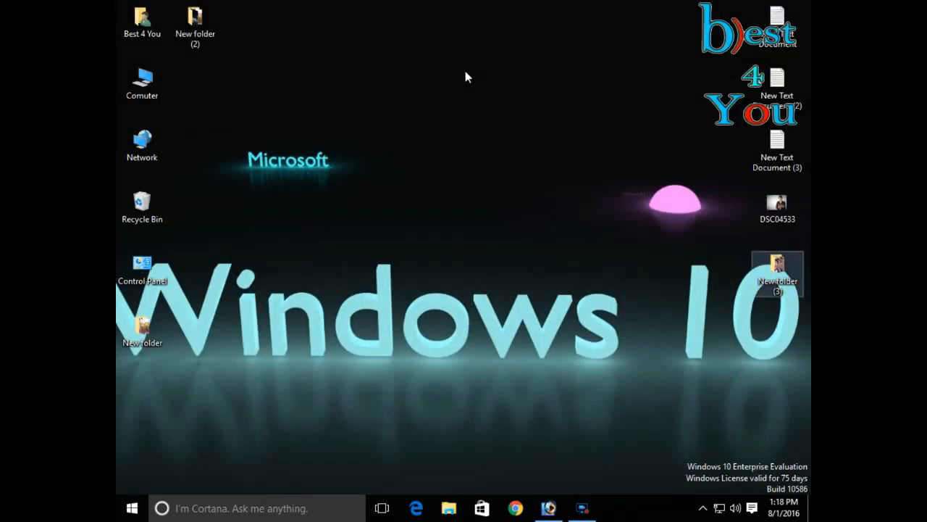
key(Return)
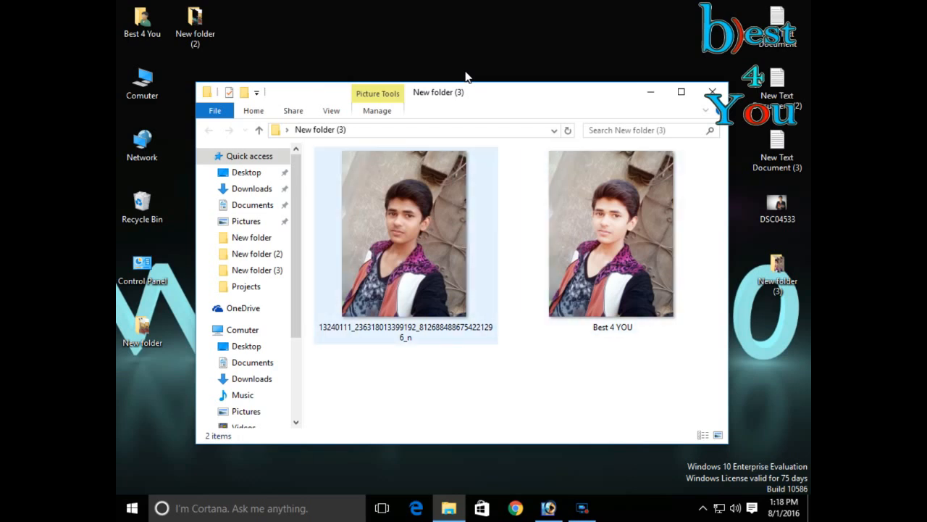
key(Right)
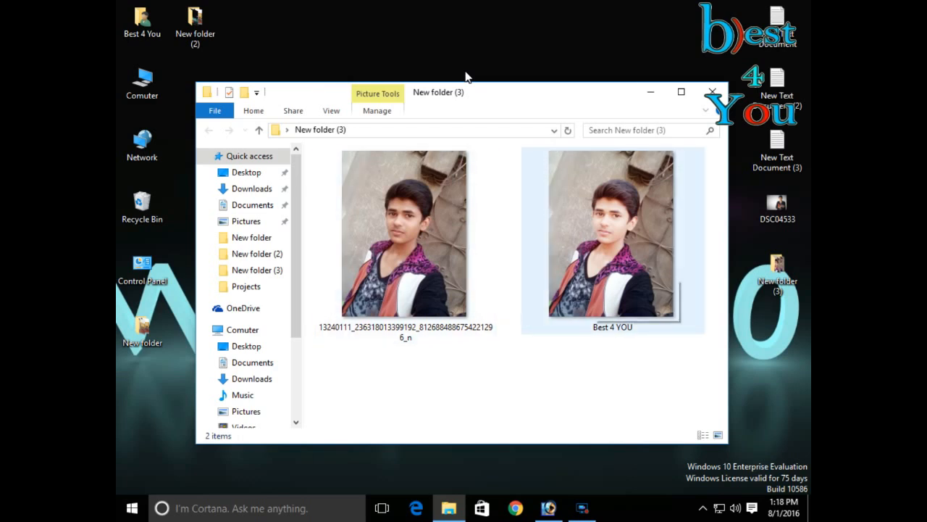
key(Left)
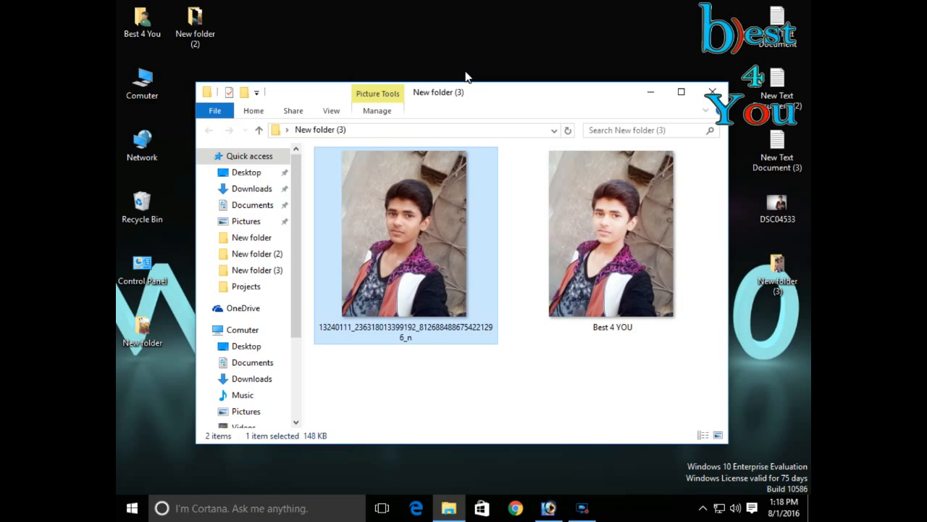
key(Return)
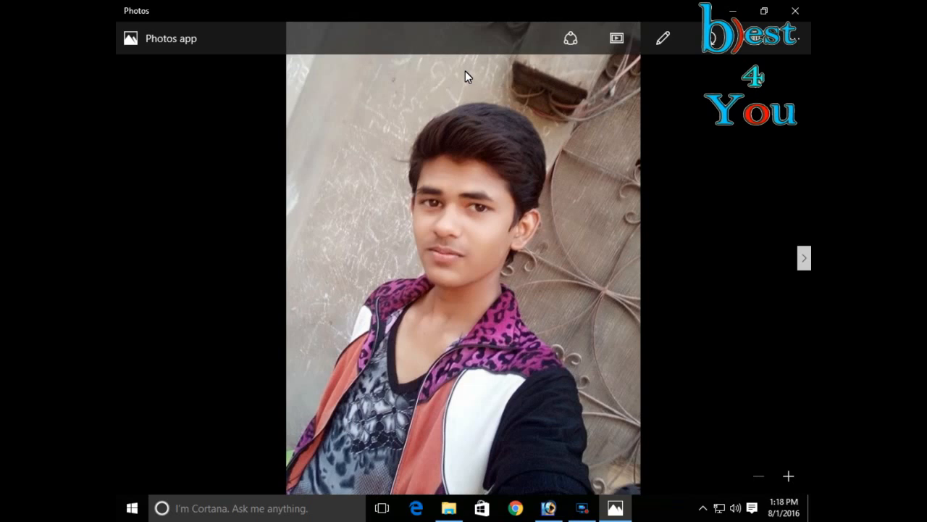
- Compare the original photo with the brightened "Best 4 YOU" version, and close the photo viewer
key(Right)
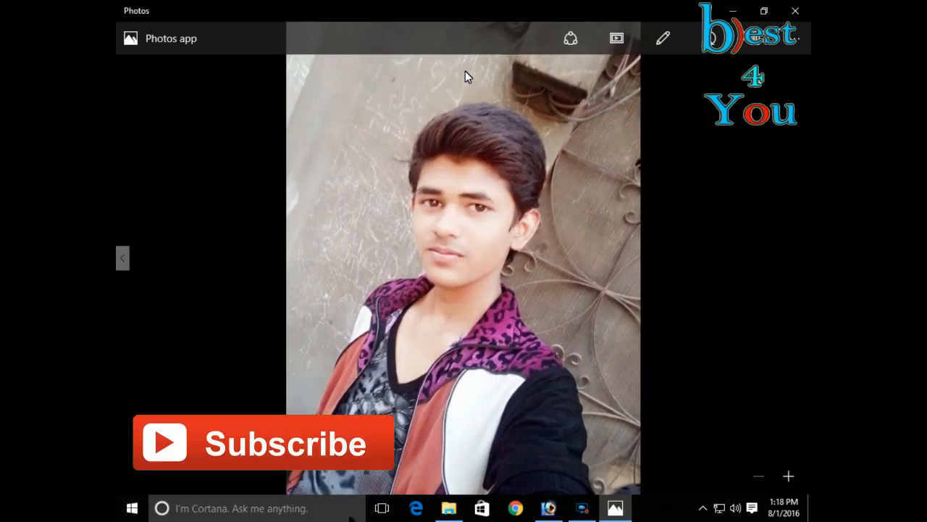
key(Left)
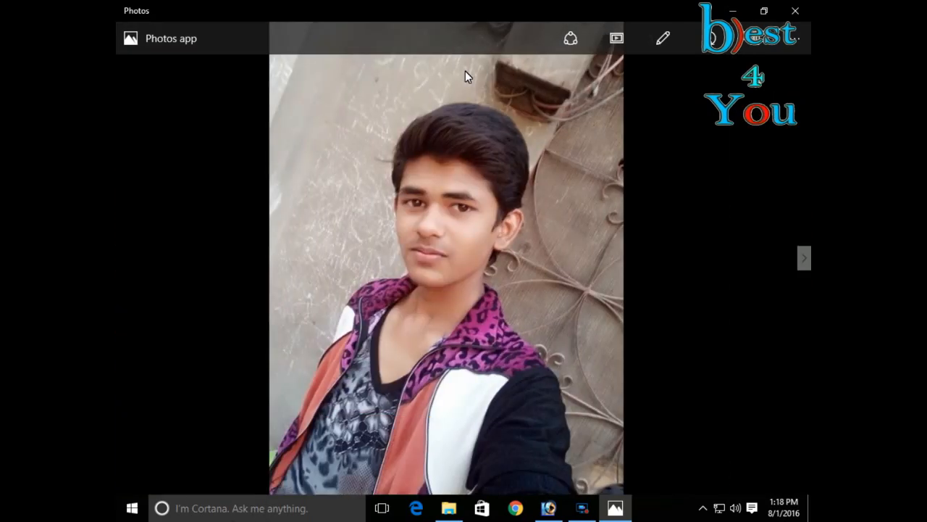
key(Right)
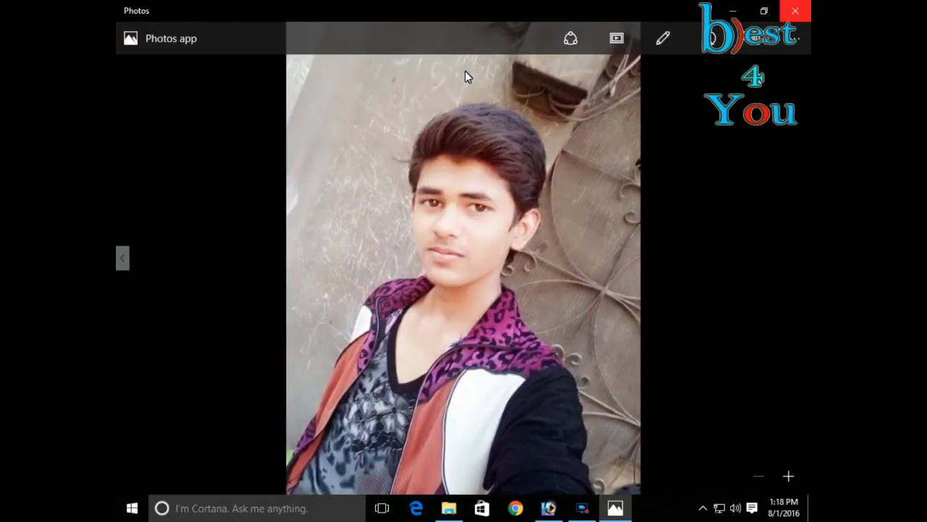
key(alt+F4)
click(582, 508)
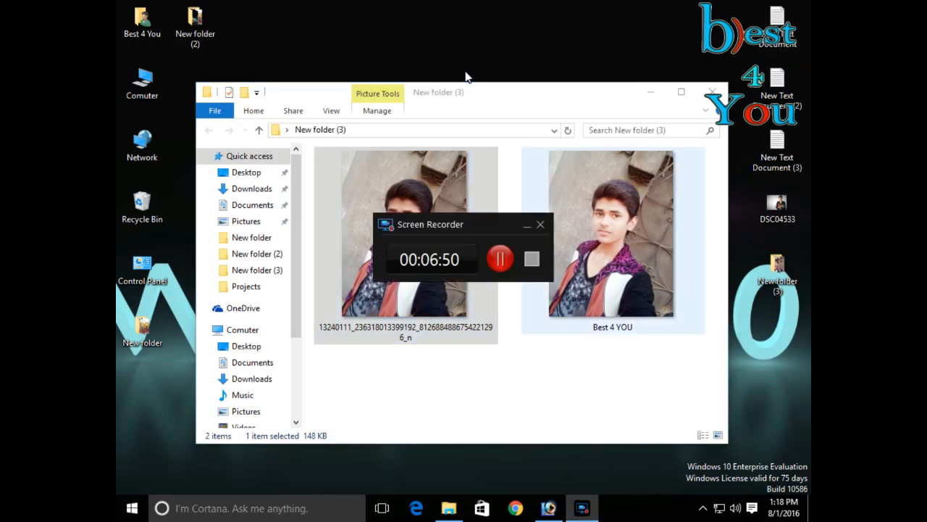